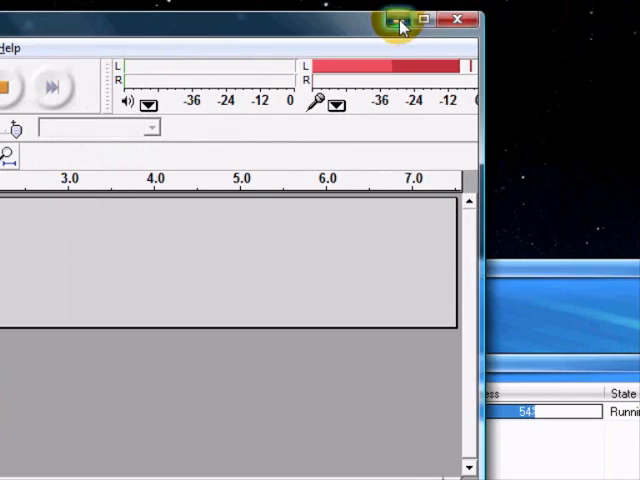
Step: Minimize the Audacity and CamStudio recorders, launch the Python 2.7 IDLE shell and reposition its window
{"action": "left_click", "coordinate": [400, 25]}
{"action": "left_click", "coordinate": [171, 207]}
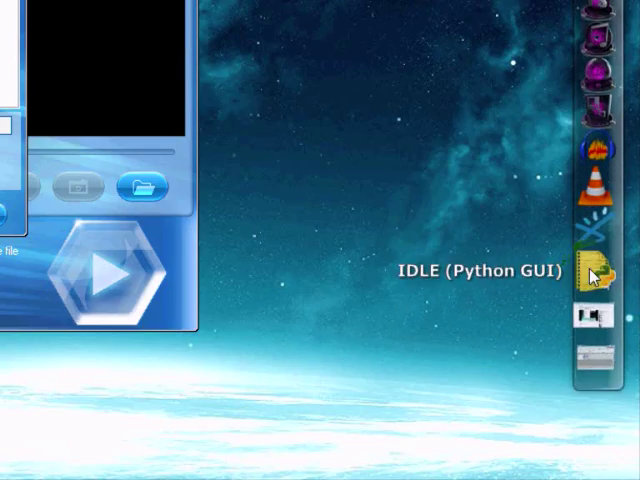
{"action": "left_click", "coordinate": [596, 386]}
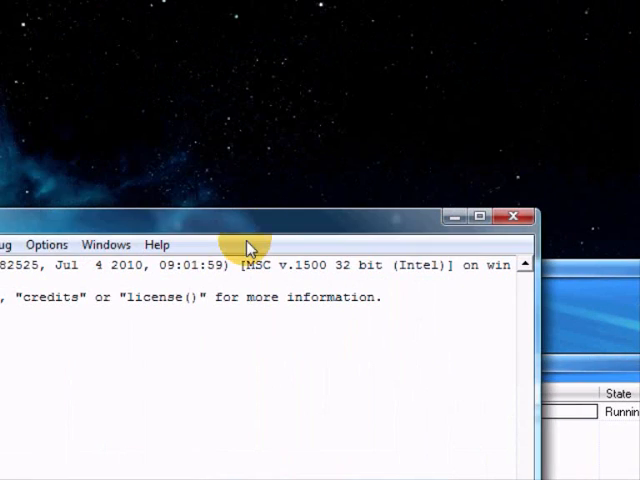
{"action": "left_click_drag", "start_coordinate": [247, 222], "coordinate": [375, 160]}
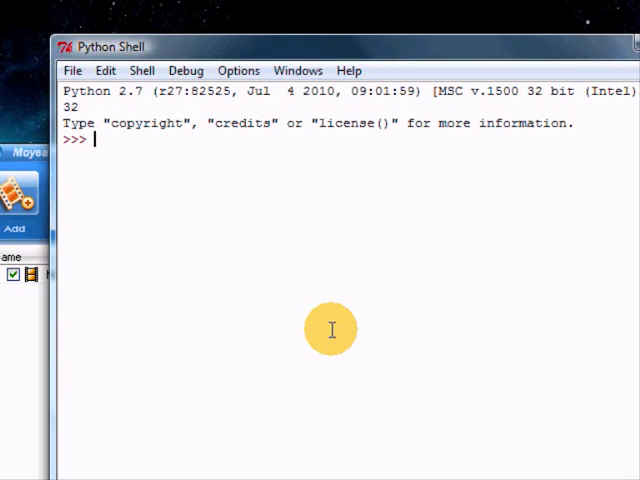
{"action": "type", "text": "x = 50"}
Step: Assign x = 50 and run an if x < 50 block printing "True", which outputs nothing
{"action": "key", "text": "Return"}
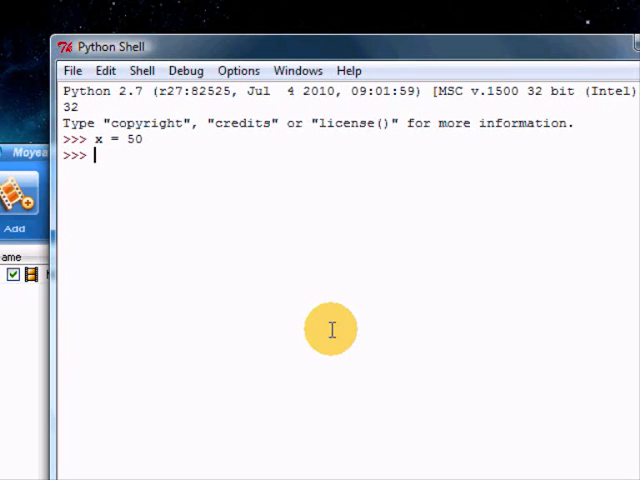
{"action": "type", "text": "if x <"}
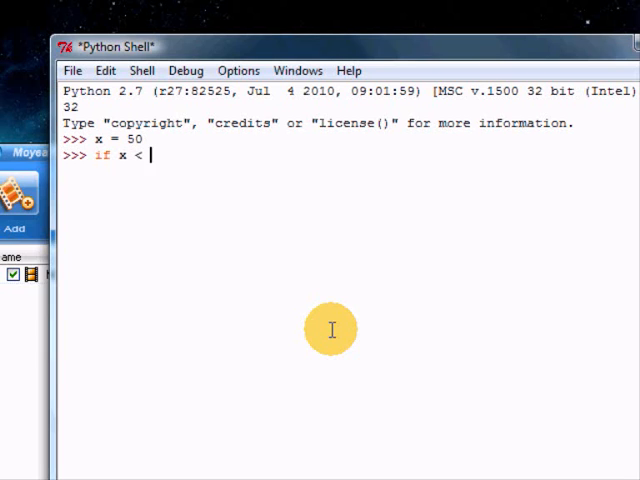
{"action": "type", "text": " 50:"}
{"action": "key", "text": "Return"}
{"action": "type", "text": "print \"True\""}
{"action": "key", "text": "Return"}
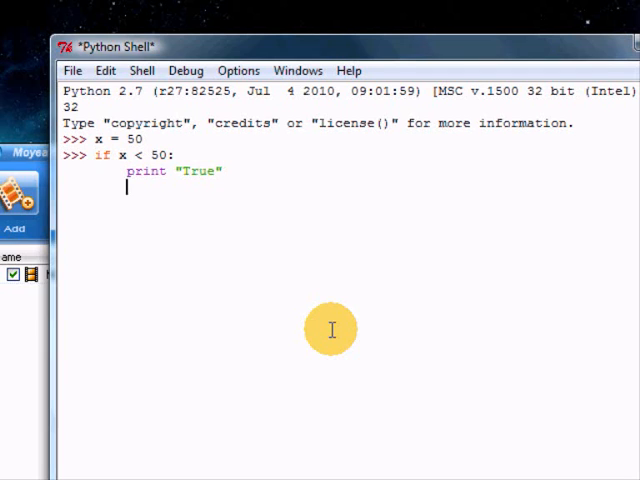
{"action": "key", "text": "Return"}
{"action": "type", "text": "if "}
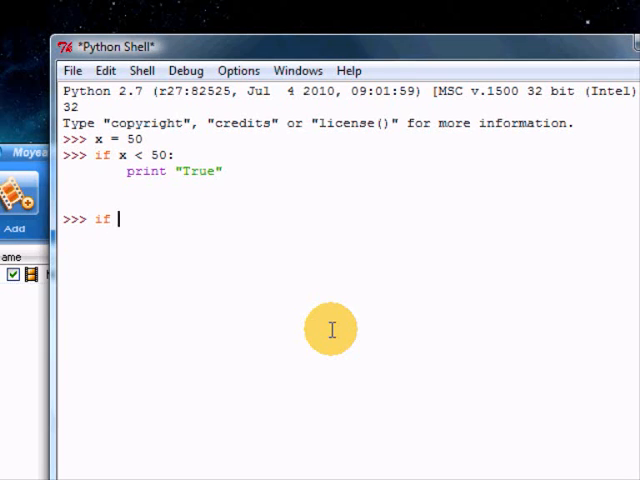
{"action": "type", "text": "x > 50: \t"}
{"action": "type", "text": "print \"True"}
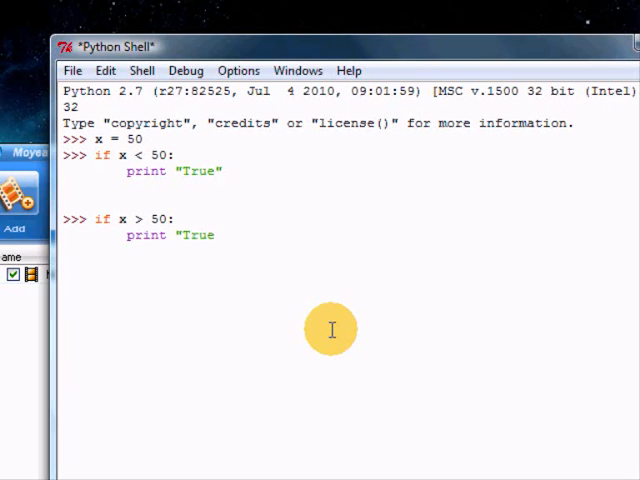
{"action": "type", "text": "\""}
Step: Run if x > 50 and if x == 50 blocks printing "True"; only the equality test outputs True
{"action": "key", "text": "Return"}
{"action": "key", "text": "Return"}
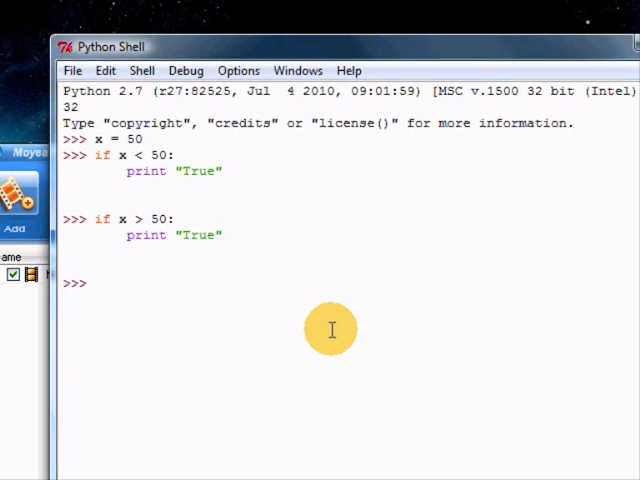
{"action": "type", "text": "if "}
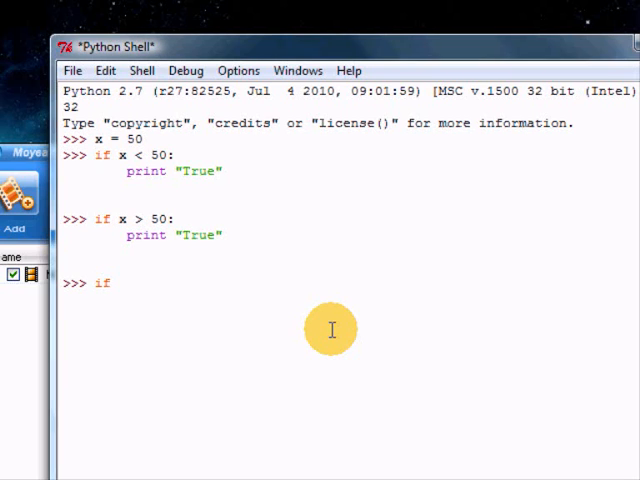
{"action": "type", "text": "x == 50:"}
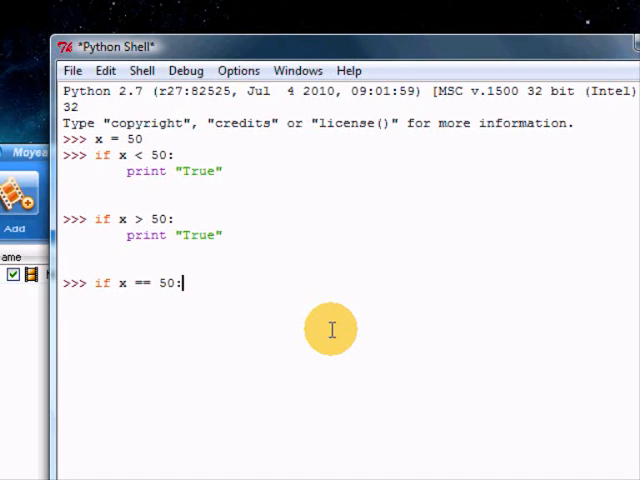
{"action": "key", "text": "Return"}
{"action": "type", "text": "print \"T"}
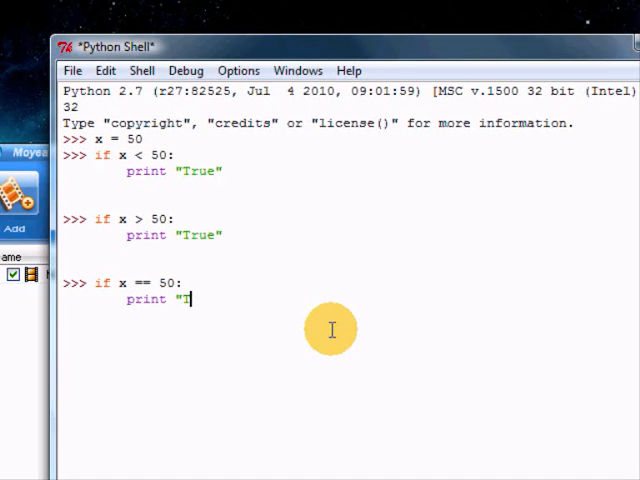
{"action": "type", "text": "rue\""}
{"action": "key", "text": "Return"}
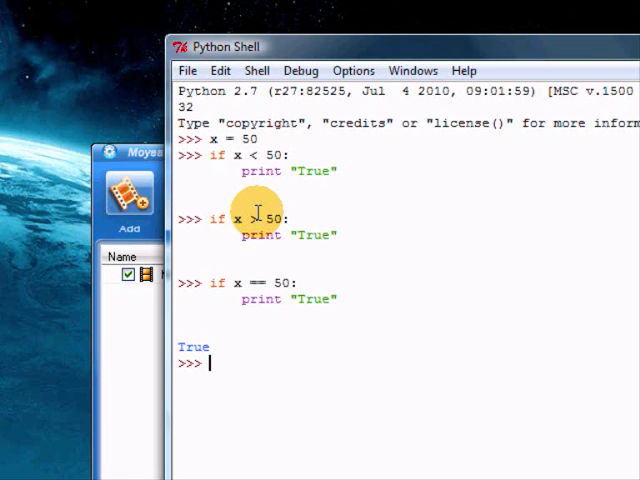
{"action": "type", "text": "if"}
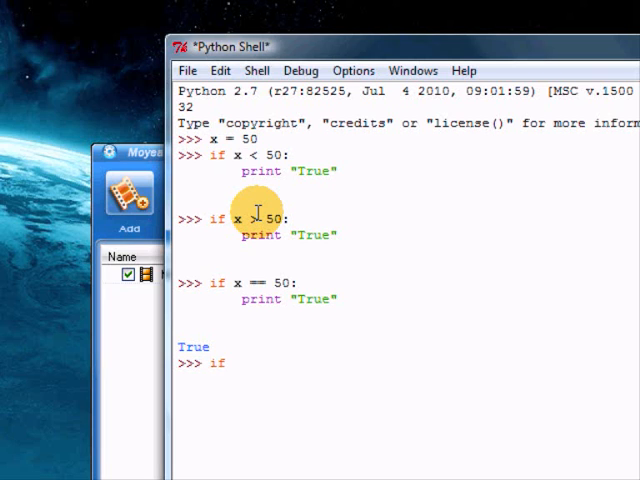
{"action": "type", "text": " x < 50"}
{"action": "type", "text": ":"}
Step: Enter if x < 50 with print "True" and an indented elif x > 50, which raises a SyntaxError
{"action": "key", "text": "Return"}
{"action": "type", "text": "print \"T"}
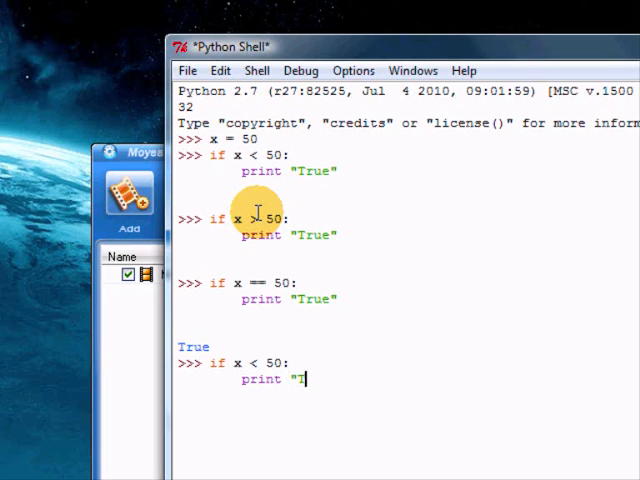
{"action": "type", "text": "rue\""}
{"action": "key", "text": "Return"}
{"action": "type", "text": "elif"}
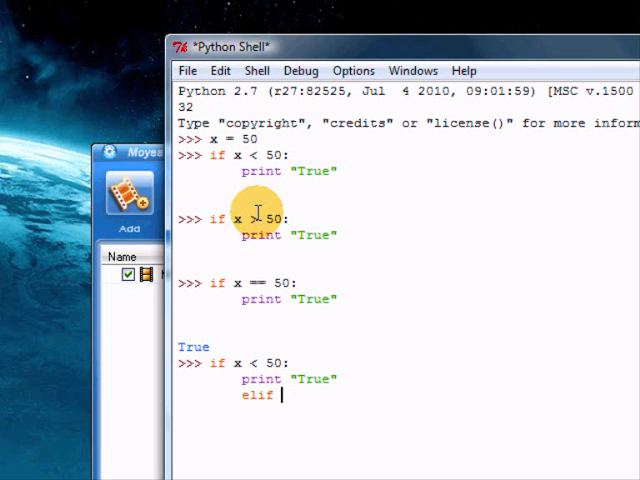
{"action": "type", "text": " x "}
{"action": "type", "text": "> 50:"}
{"action": "key", "text": "Return"}
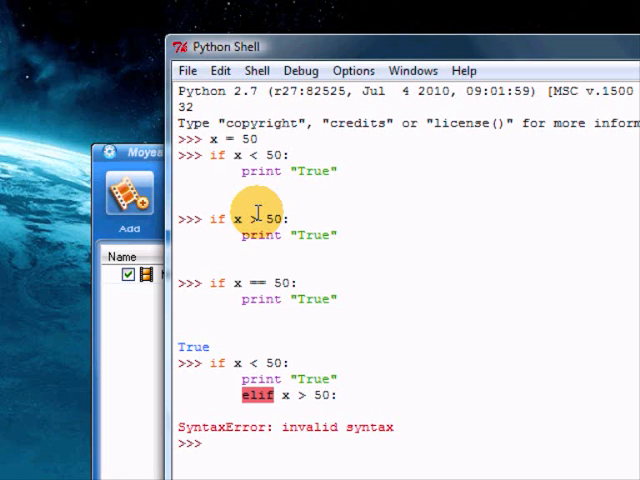
{"action": "type", "text": "if "}
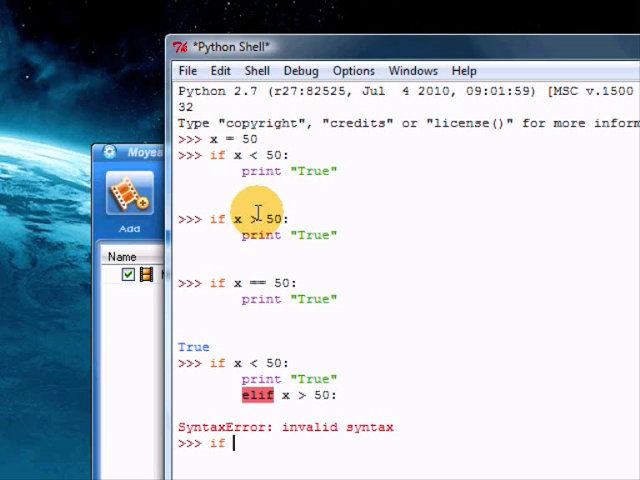
{"action": "type", "text": "x < 50:"}
Step: Write the if x < 50 and elif x > 50 branches, each with print "True"
{"action": "key", "text": "Return"}
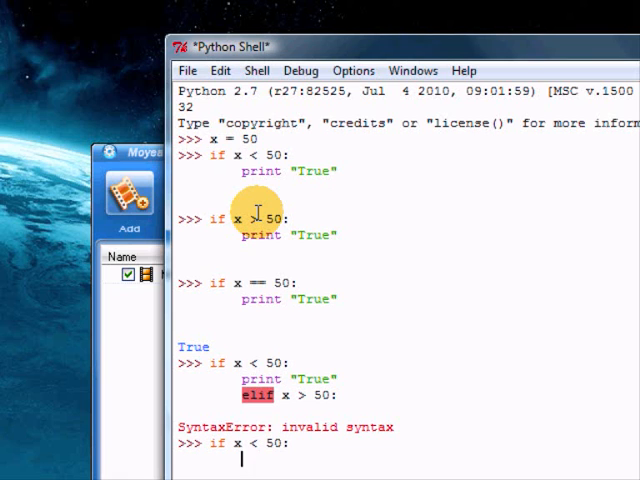
{"action": "type", "text": "print \"True\""}
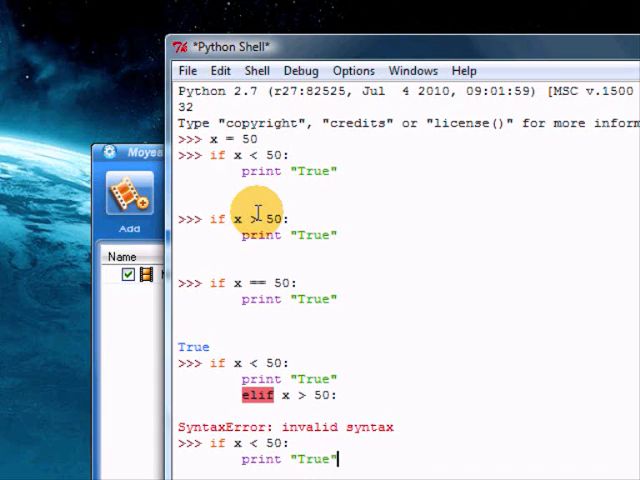
{"action": "key", "text": "Return"}
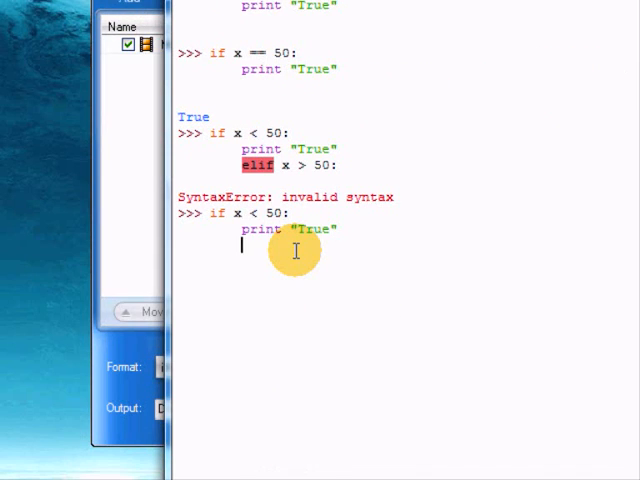
{"action": "type", "text": "elif "}
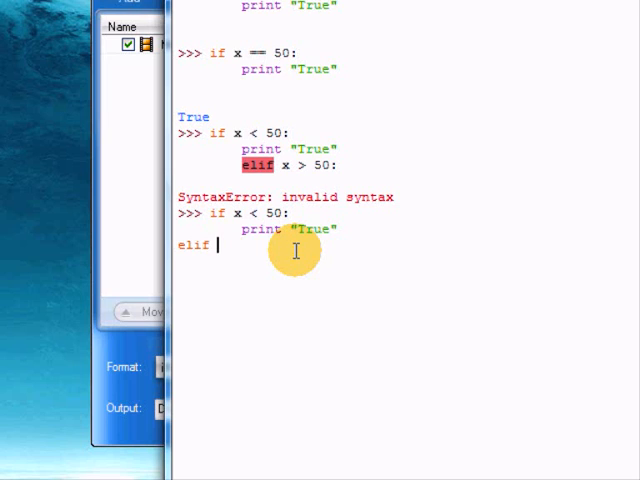
{"action": "type", "text": "x > 5"}
{"action": "type", "text": "0:"}
{"action": "key", "text": "Return"}
{"action": "type", "text": "print \"Tr"}
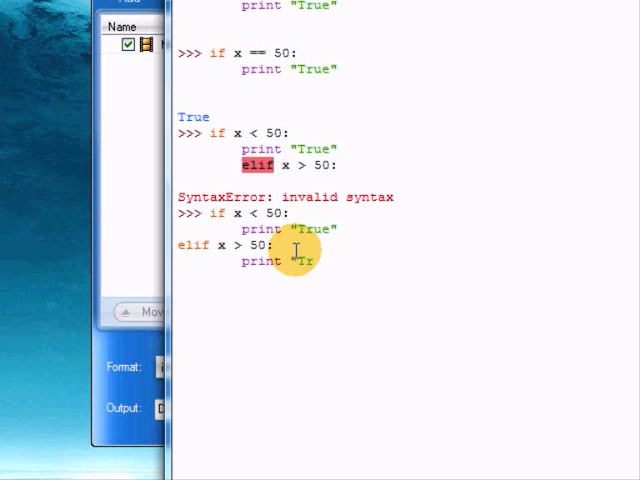
{"action": "type", "text": "ue\""}
{"action": "key", "text": "Return"}
{"action": "type", "text": "elif x "}
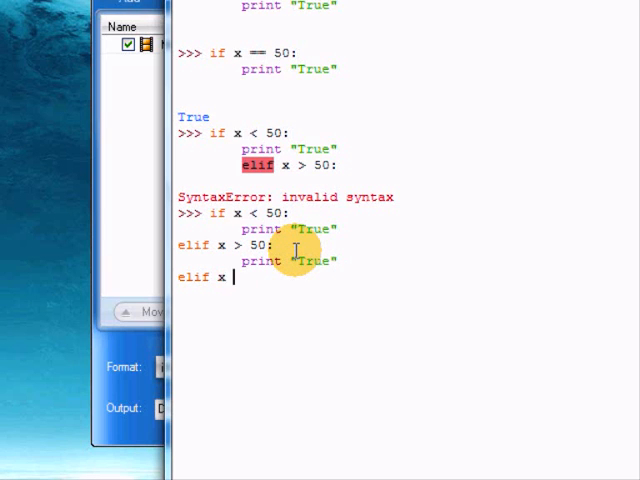
{"action": "type", "text": "== 50:"}
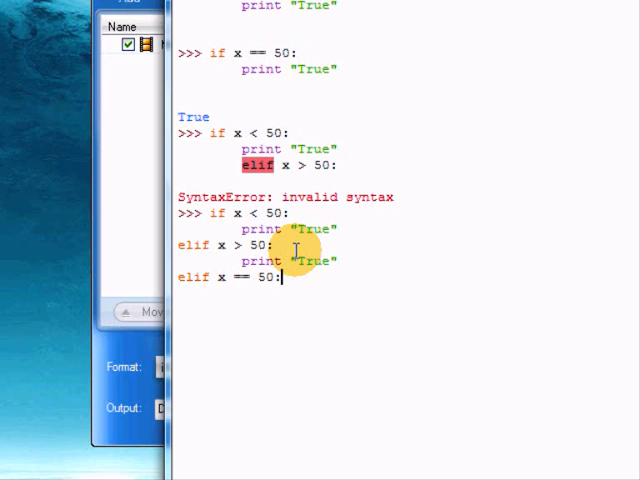
Step: Add the elif x == 50 branch with print "True" and run the chain, which outputs True
{"action": "key", "text": "Return"}
{"action": "key", "text": "Tab"}
{"action": "type", "text": "print \""}
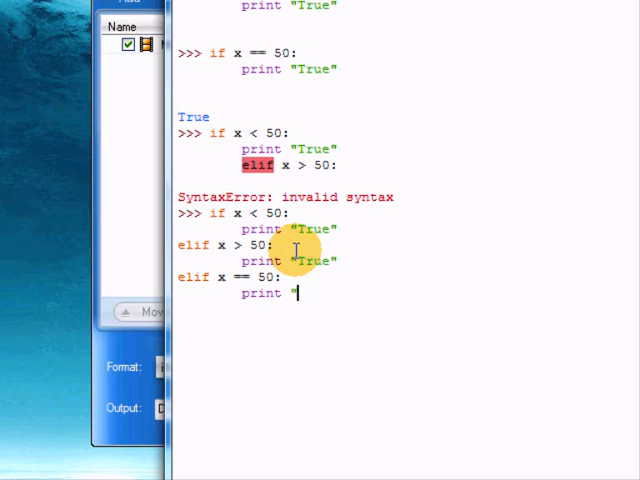
{"action": "type", "text": "True\""}
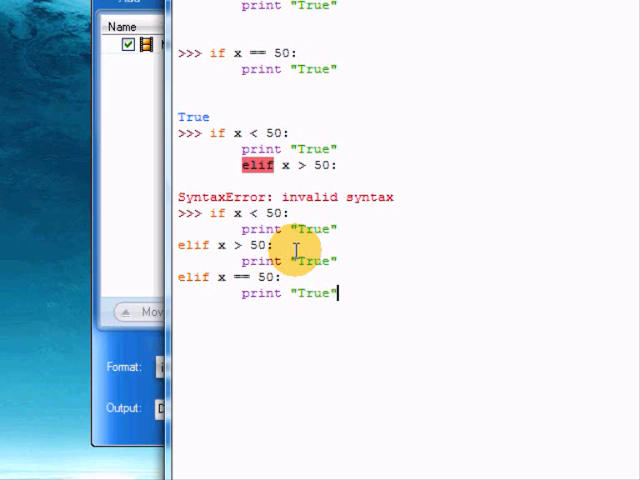
{"action": "key", "text": "Return"}
{"action": "key", "text": "Return"}
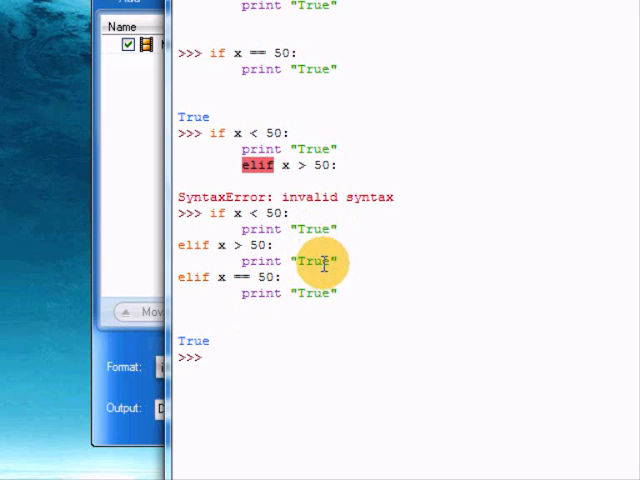
{"action": "type", "text": "i"}
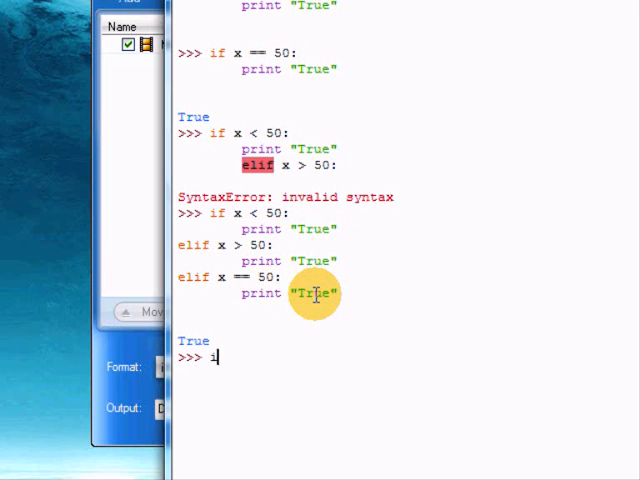
{"action": "type", "text": "f < 50"}
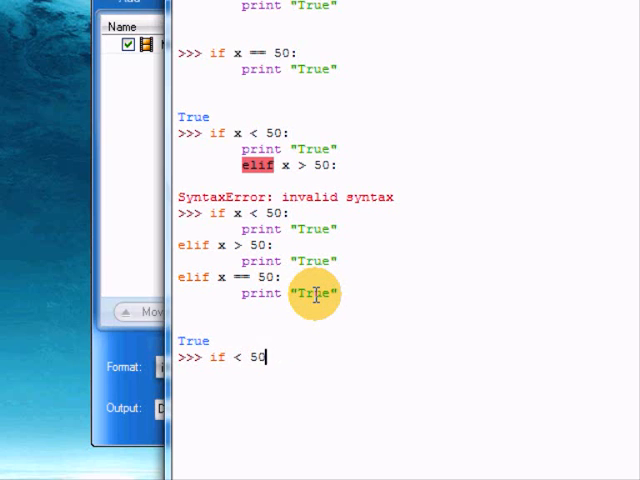
{"action": "type", "text": ":"}
Step: Fix the mistyped if x < 50 condition, add print "True1" and the elif x > 50 branch
{"action": "key", "text": "Return"}
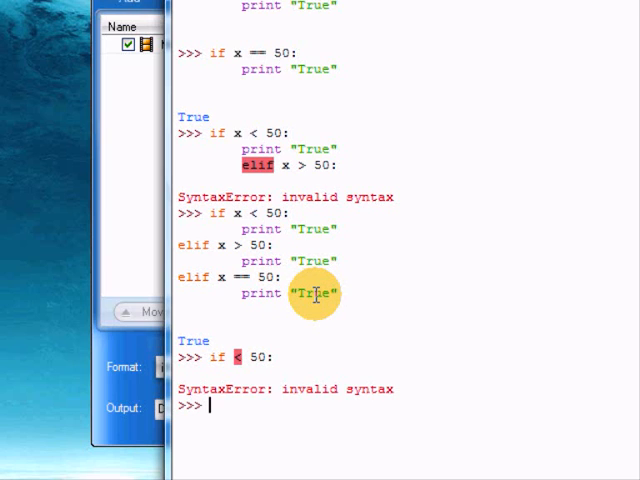
{"action": "type", "text": "if x ><"}
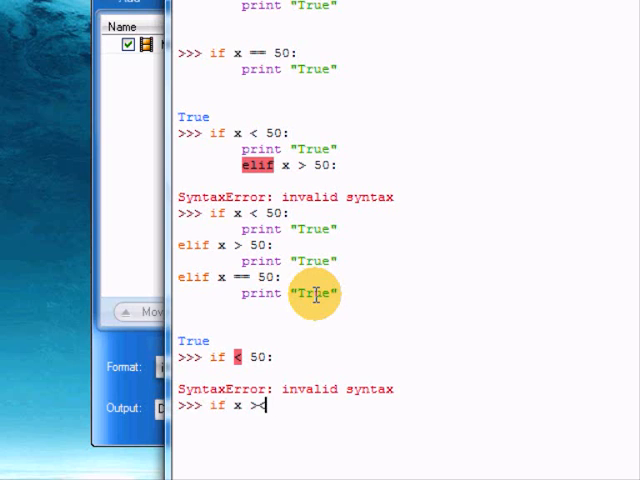
{"action": "key", "text": "BackSpace"}
{"action": "key", "text": "BackSpace"}
{"action": "type", "text": "< 50:"}
{"action": "key", "text": "Return"}
{"action": "type", "text": "pr"}
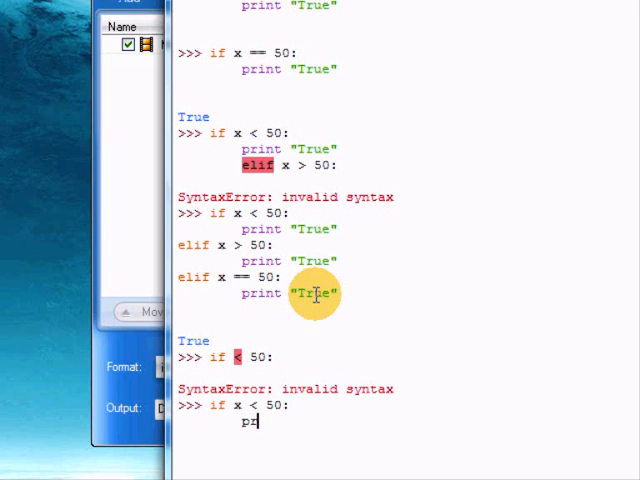
{"action": "type", "text": "int \"True"}
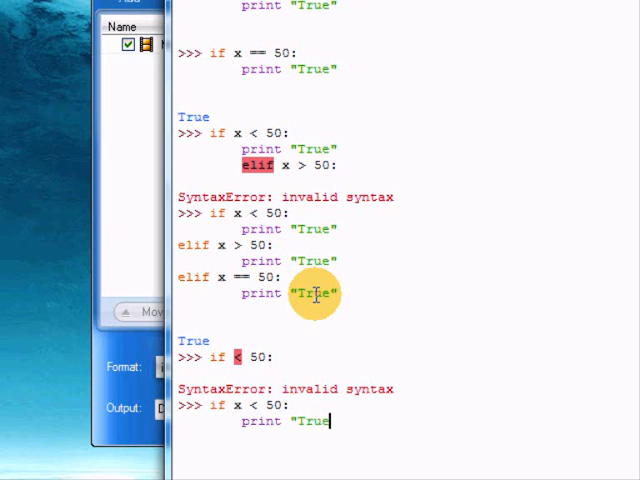
{"action": "type", "text": "\""}
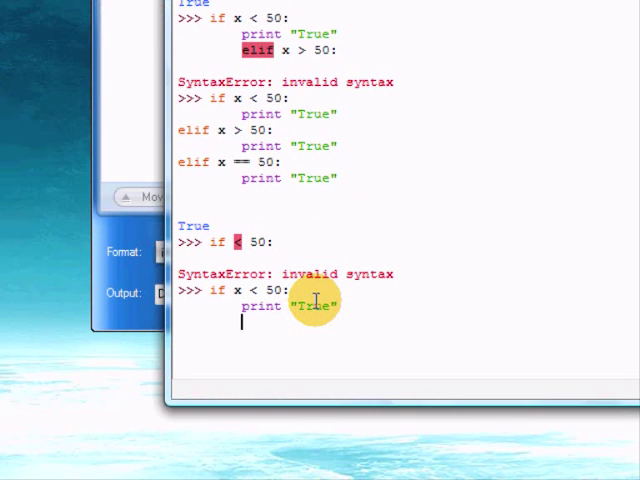
{"action": "key", "text": "BackSpace"}
{"action": "type", "text": "e"}
{"action": "type", "text": "lif x >"}
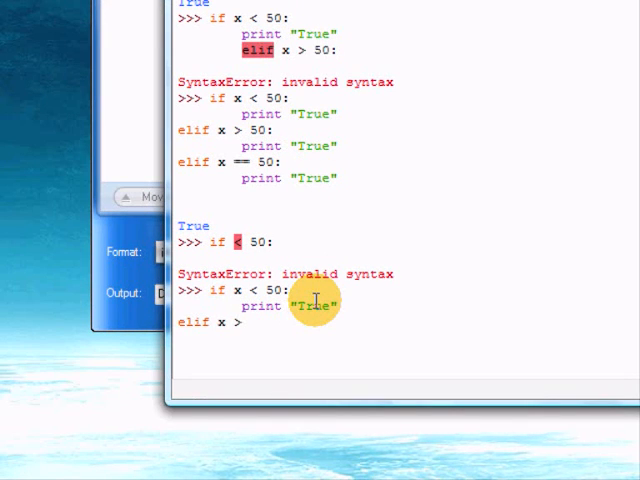
{"action": "type", "text": " 50:"}
{"action": "key", "text": "Return"}
{"action": "type", "text": "print"}
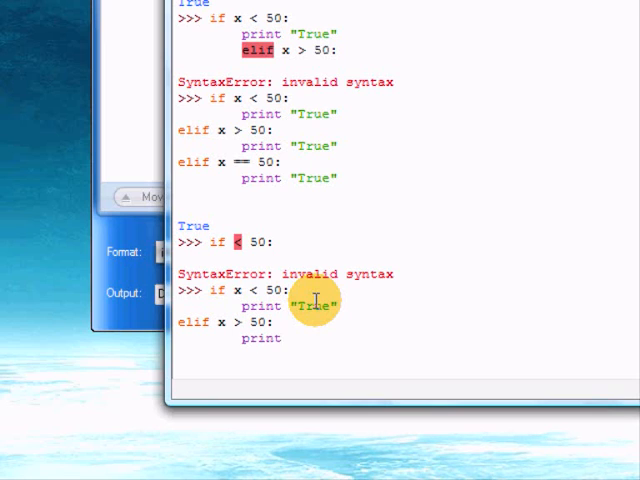
{"action": "type", "text": " \"True\""}
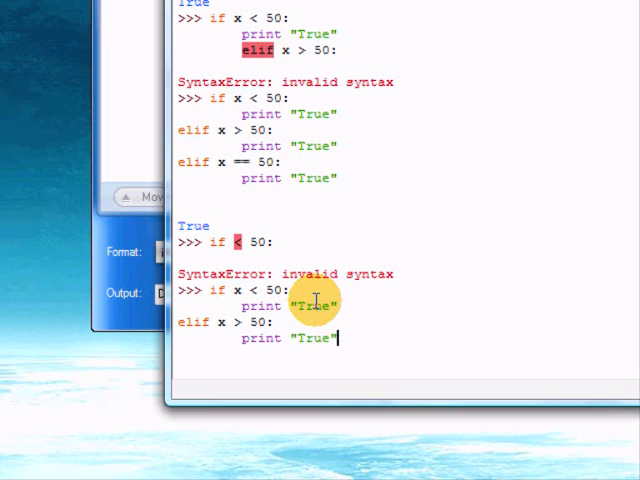
{"action": "type", "text": "1"}
{"action": "type", "text": "2"}
Step: Add print "True2", the elif x == 50 branch with print "True3", and run it to output True3
{"action": "key", "text": "BackSpace"}
{"action": "type", "text": "elif "}
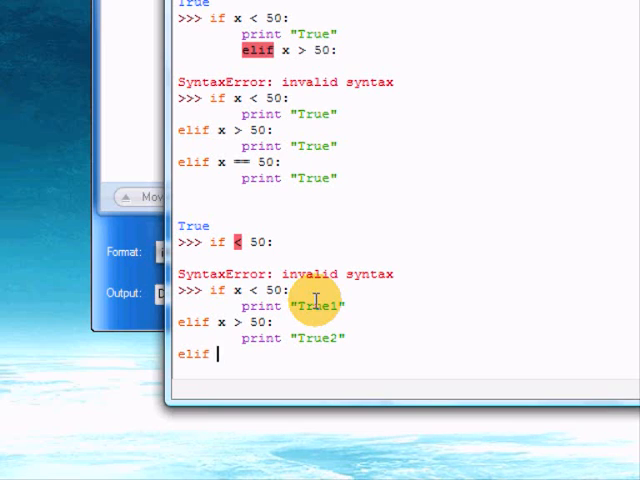
{"action": "type", "text": "x == 50:"}
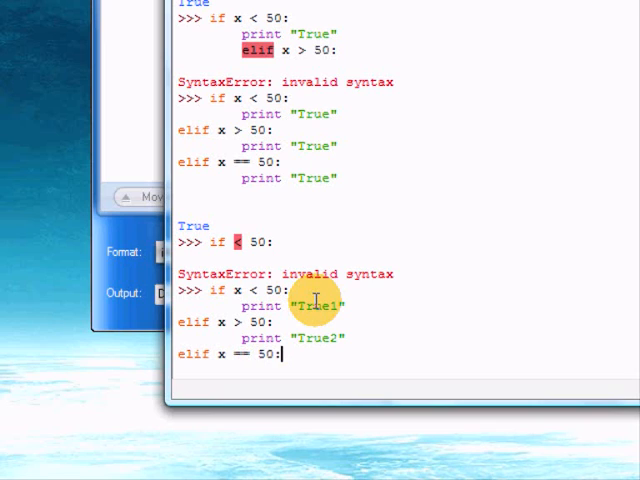
{"action": "key", "text": "Return"}
{"action": "type", "text": "prnt"}
{"action": "key", "text": "BackSpace"}
{"action": "key", "text": "BackSpace"}
{"action": "type", "text": "int \"True"}
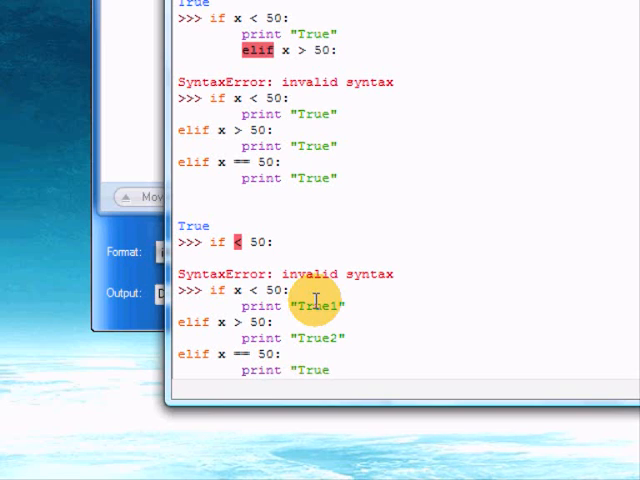
{"action": "type", "text": "3\""}
{"action": "key", "text": "Return"}
{"action": "key", "text": "Return"}
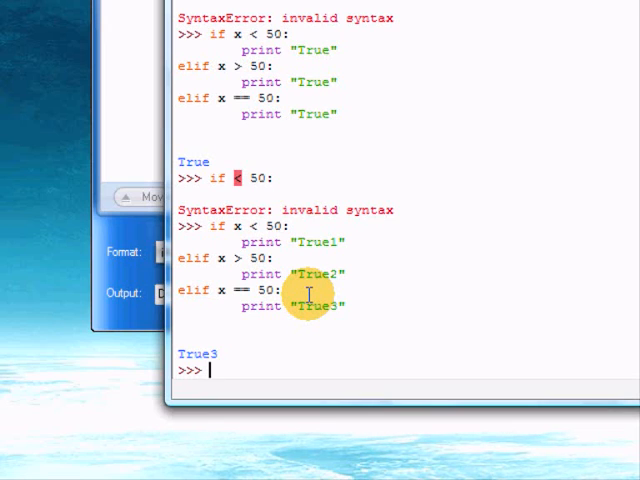
{"action": "type", "text": "if x < 50"}
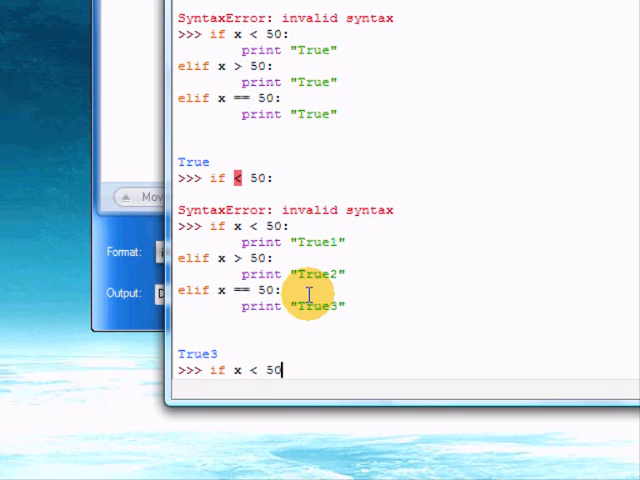
{"action": "type", "text": ":"}
Step: Run if x < 50 / elif x == 50 / elif x > 50 with prints True1–True3, outputting True2
{"action": "key", "text": "Return"}
{"action": "type", "text": "print "}
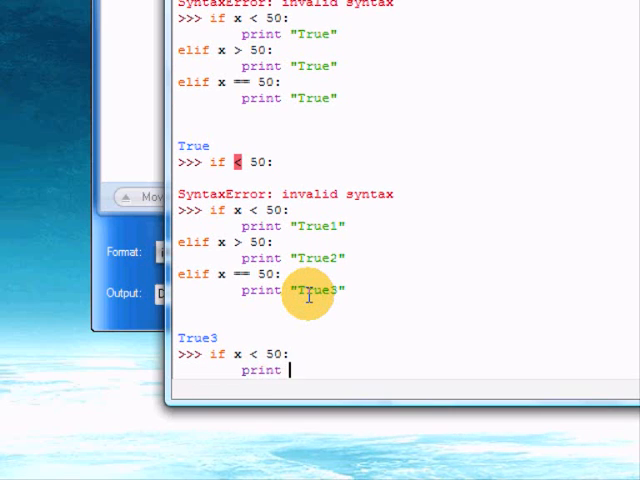
{"action": "type", "text": "\"True1\""}
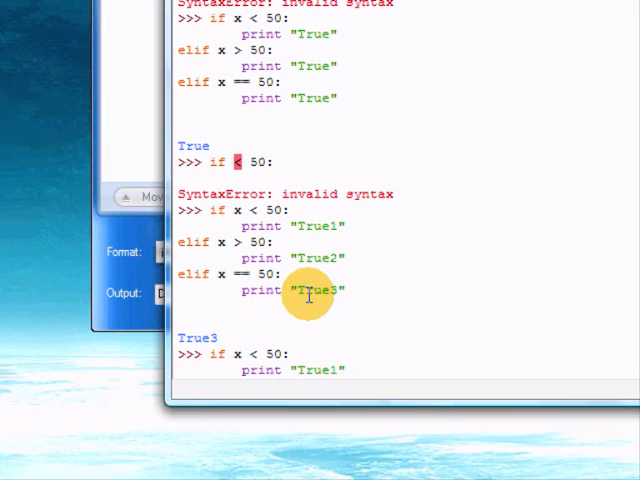
{"action": "key", "text": "Return"}
{"action": "type", "text": "elif"}
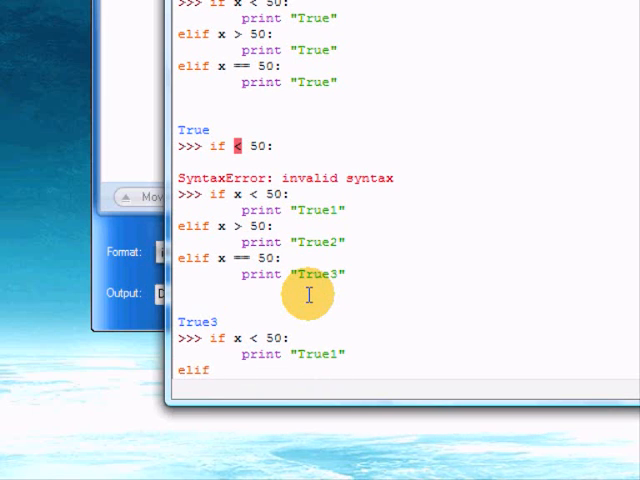
{"action": "type", "text": " x == 50:"}
{"action": "key", "text": "Return"}
{"action": "type", "text": "p"}
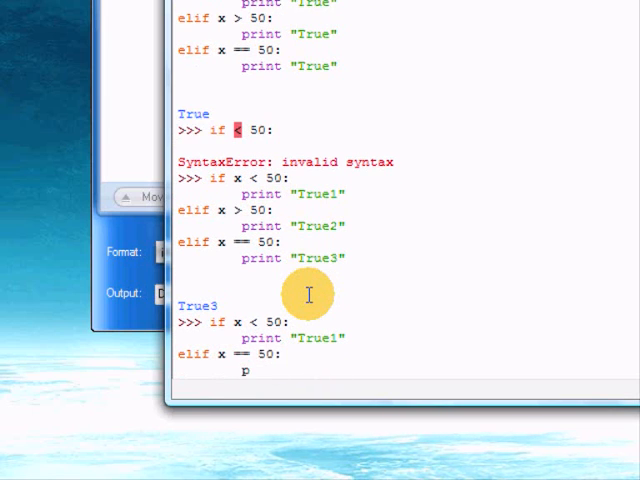
{"action": "type", "text": "rint \"True2"}
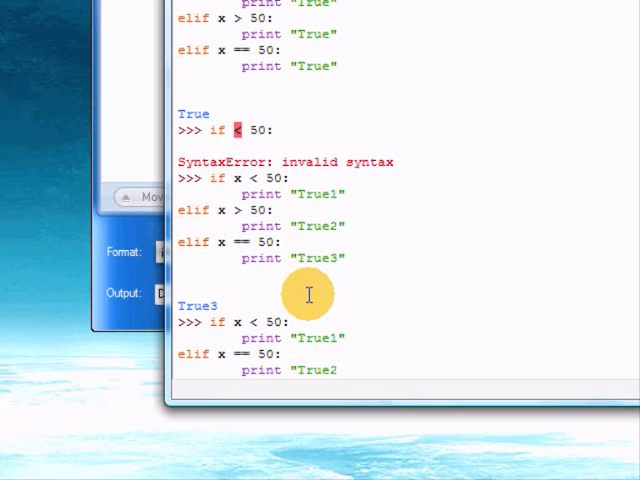
{"action": "type", "text": "\""}
{"action": "key", "text": "Return"}
{"action": "type", "text": "elif "}
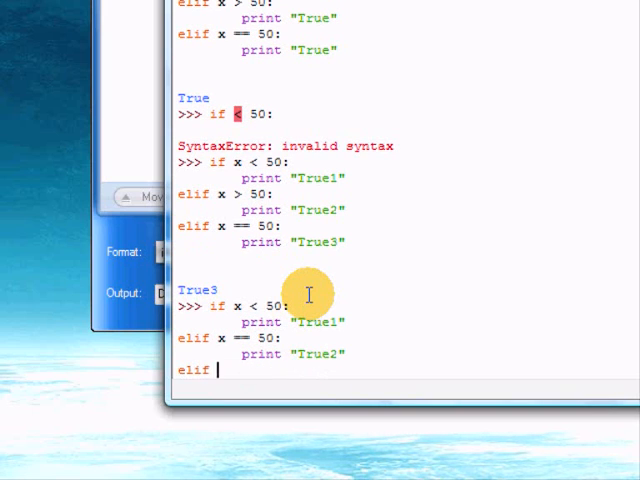
{"action": "type", "text": "x > 50:"}
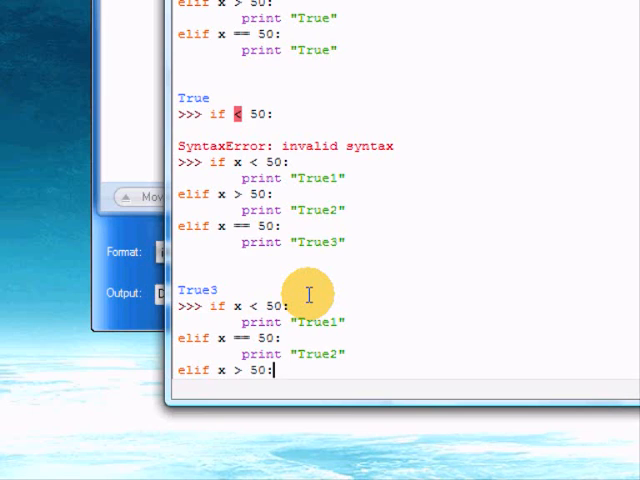
{"action": "key", "text": "Return"}
{"action": "type", "text": "print \"Tr"}
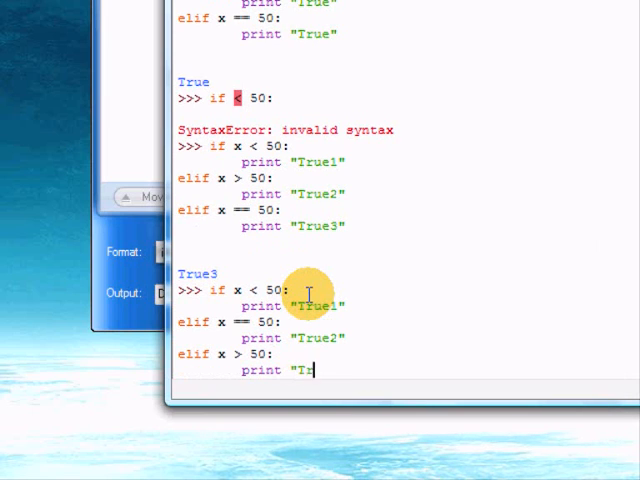
{"action": "type", "text": "ue3\""}
{"action": "key", "text": "Return"}
{"action": "key", "text": "Return"}
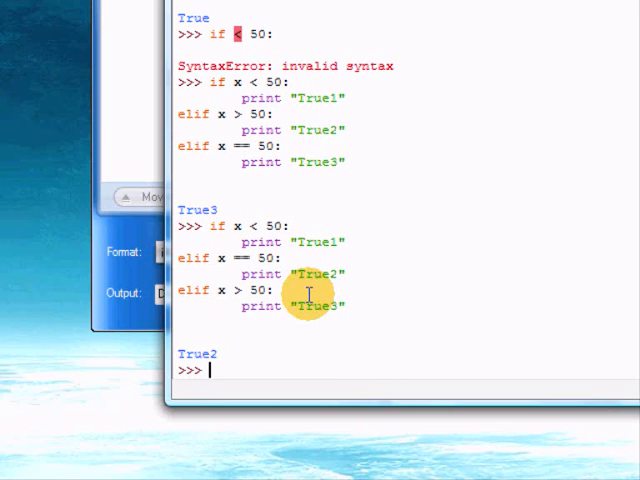
{"action": "mouse_move", "coordinate": [183, 258]}
{"action": "left_mouse_down"}
{"action": "mouse_move", "coordinate": [290, 259]}
{"action": "mouse_move", "coordinate": [168, 256]}
{"action": "left_mouse_up"}
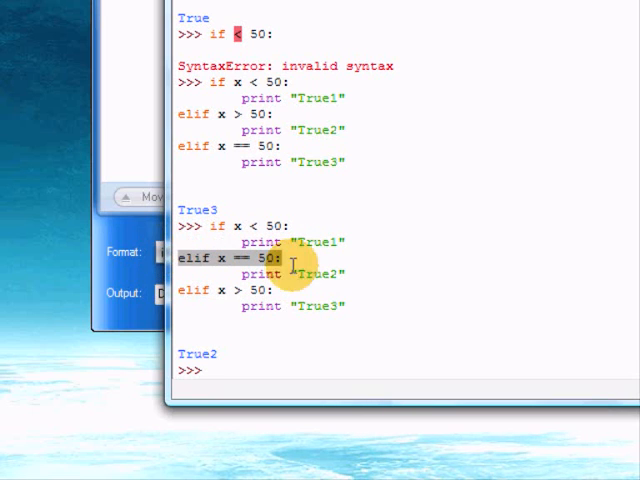
{"action": "left_click_drag", "start_coordinate": [355, 275], "coordinate": [178, 258]}
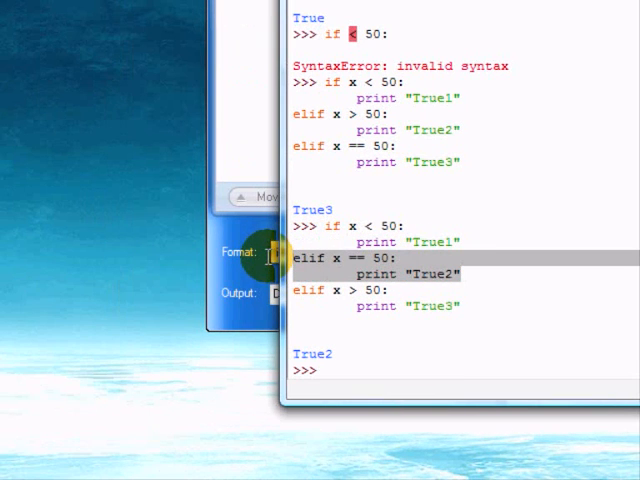
{"action": "left_click_drag", "start_coordinate": [460, 306], "coordinate": [243, 292]}
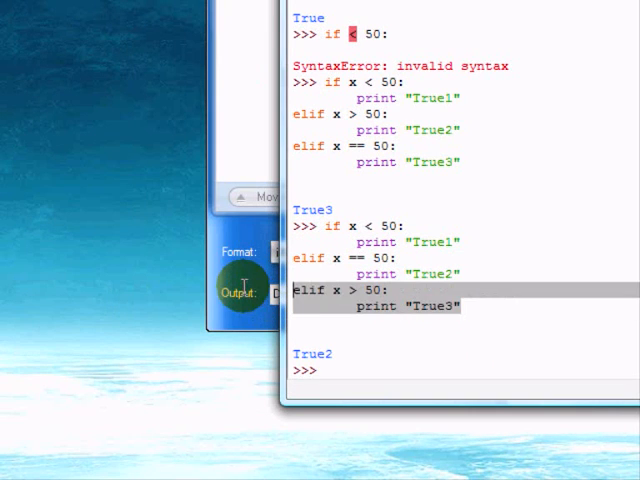
{"action": "left_click_drag", "start_coordinate": [352, 290], "coordinate": [292, 290]}
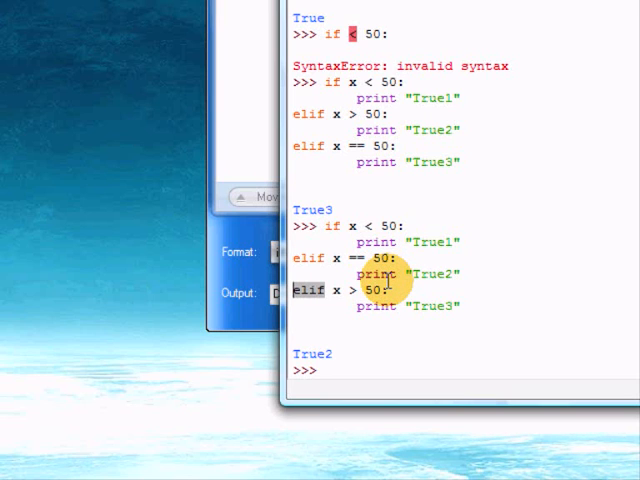
{"action": "left_click", "coordinate": [392, 289]}
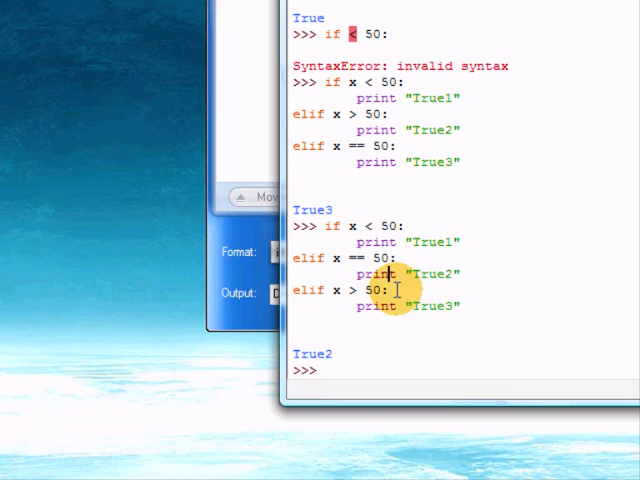